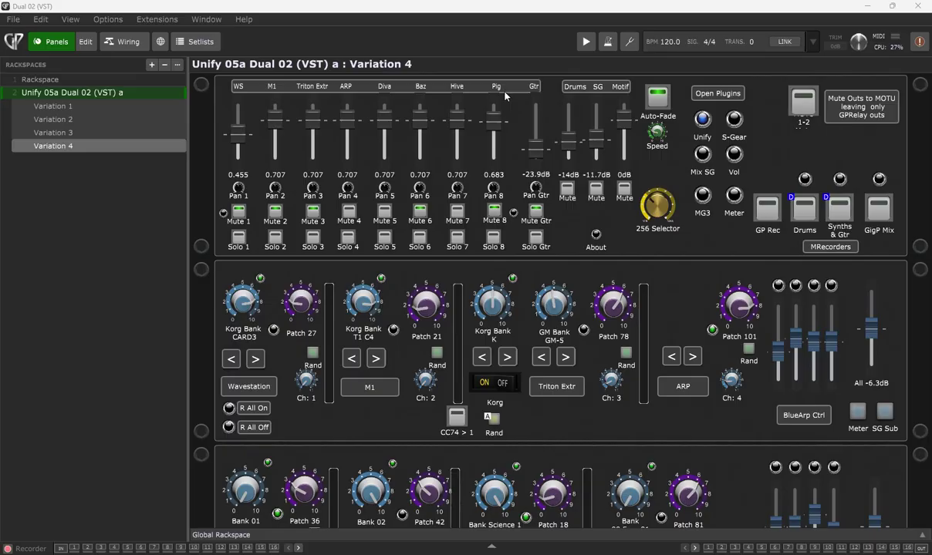
# Bring the Unify plugin window into view and inspect the MIDI channel filter settings on the INST 4 ARP_ODYSSEY layer.
pyautogui.moveTo(931, 19); pyautogui.dragTo(488, 10)
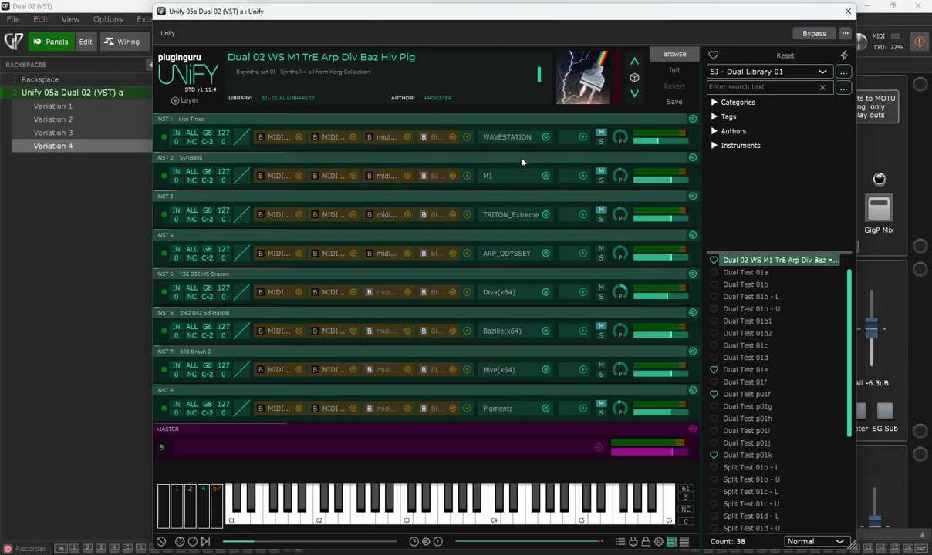
pyautogui.doubleClick(282, 261)
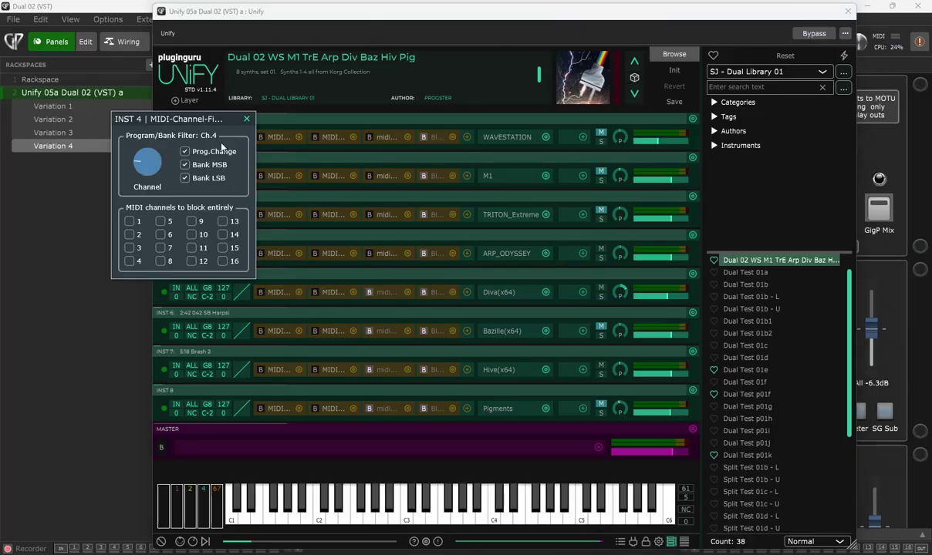
pyautogui.moveTo(207, 121); pyautogui.dragTo(532, 231)
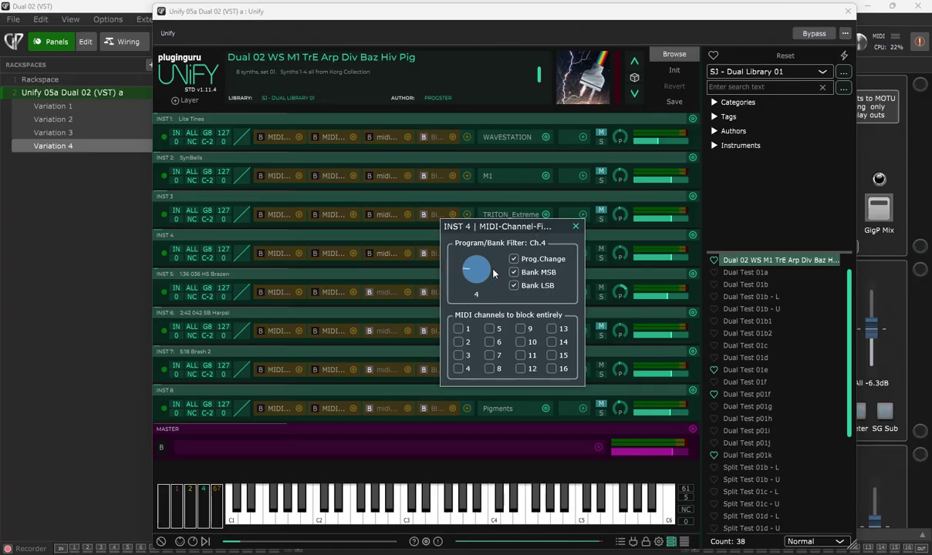
pyautogui.moveTo(474, 282)
pyautogui.moveTo(522, 231); pyautogui.dragTo(528, 306)
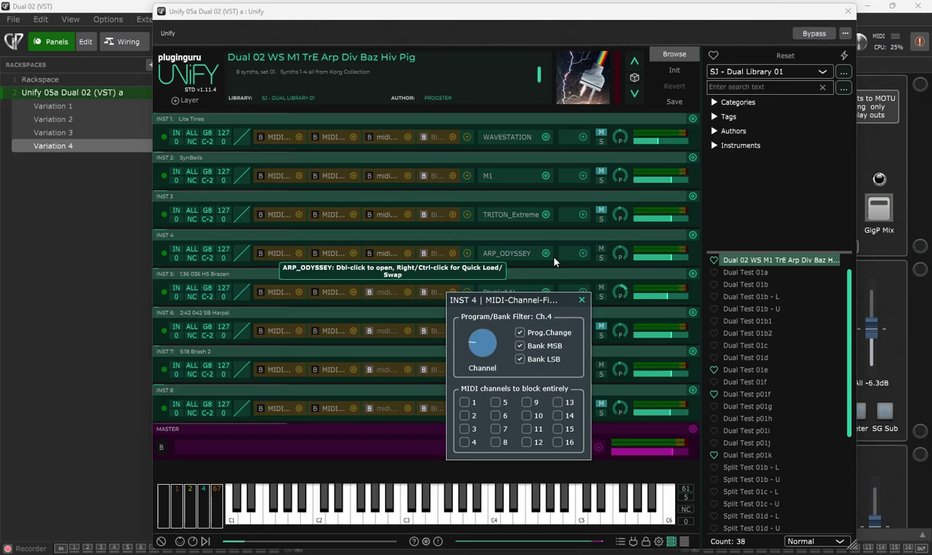
pyautogui.click(582, 298)
pyautogui.moveTo(570, 14); pyautogui.dragTo(931, 17)
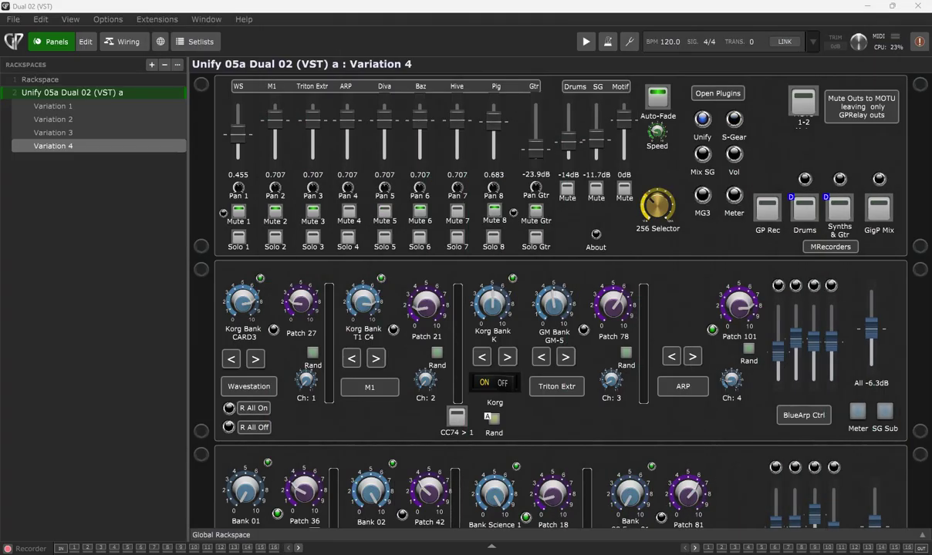
# Examine the rackspace wiring that feeds the synth selectors and MIDI monitors into Unify, and return to the panels view.
pyautogui.click(118, 41)
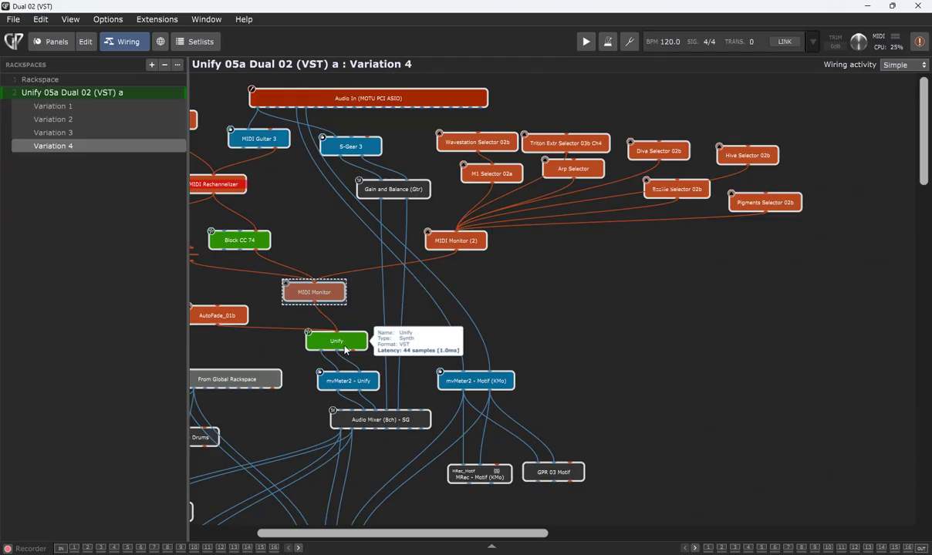
pyautogui.click(56, 44)
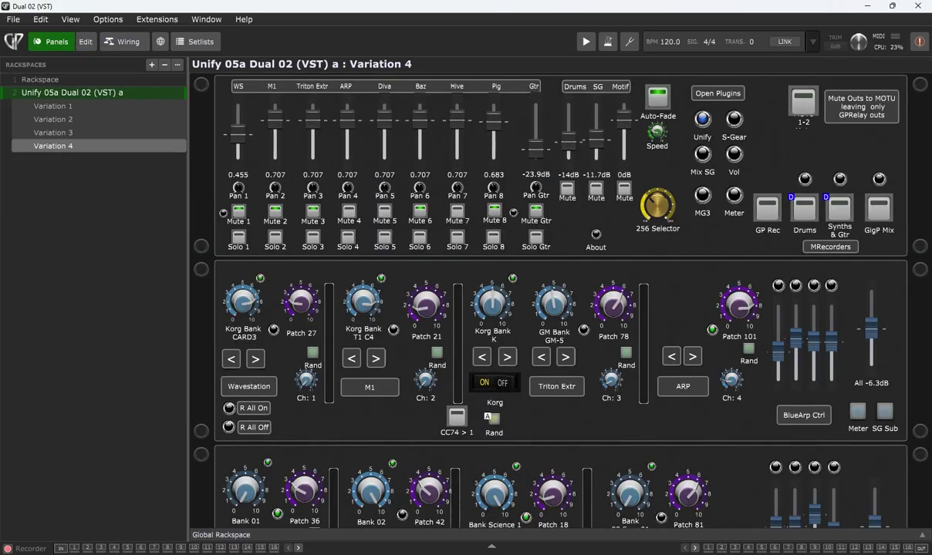
# Switch to Firefox, review the MIDI-Channel-Filter README in the midi-effects GitHub repository, and minimize the browser.
pyautogui.moveTo(601, 554)
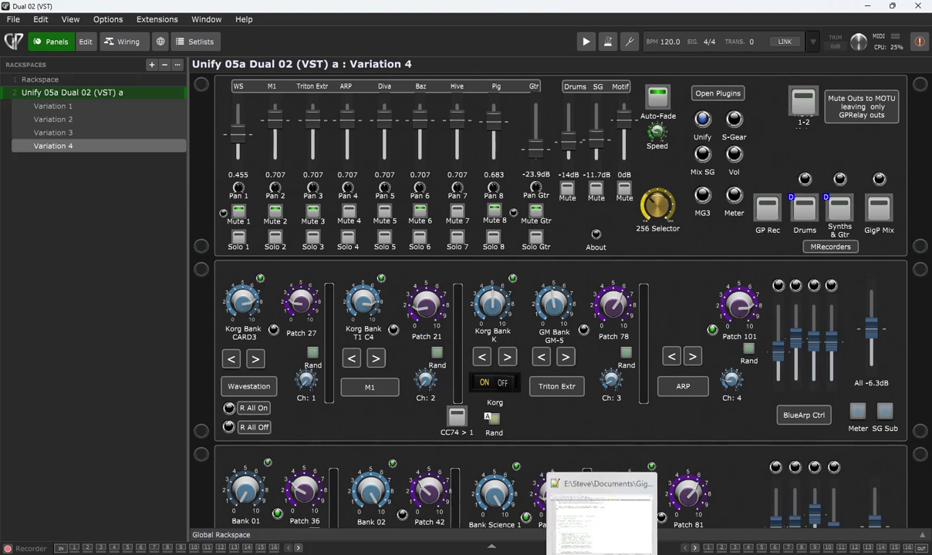
pyautogui.moveTo(528, 554)
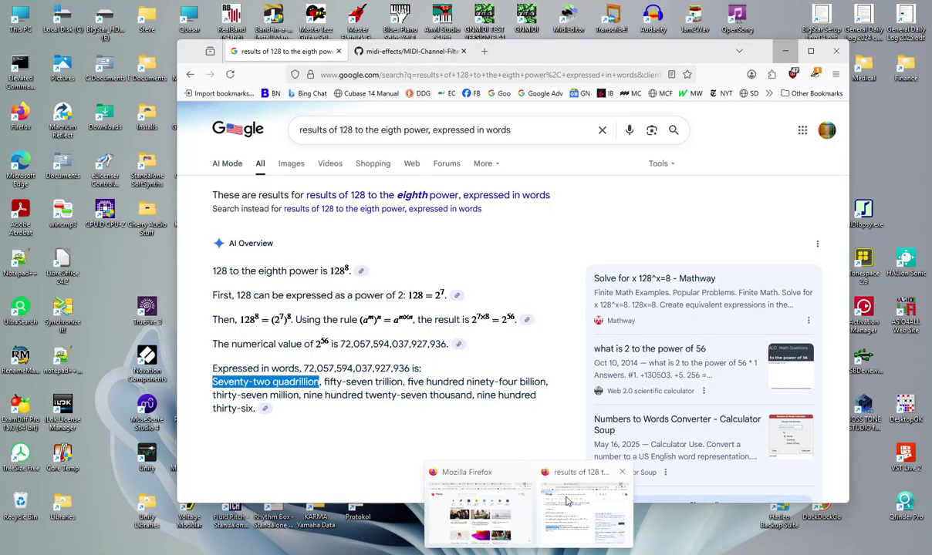
pyautogui.click(566, 501)
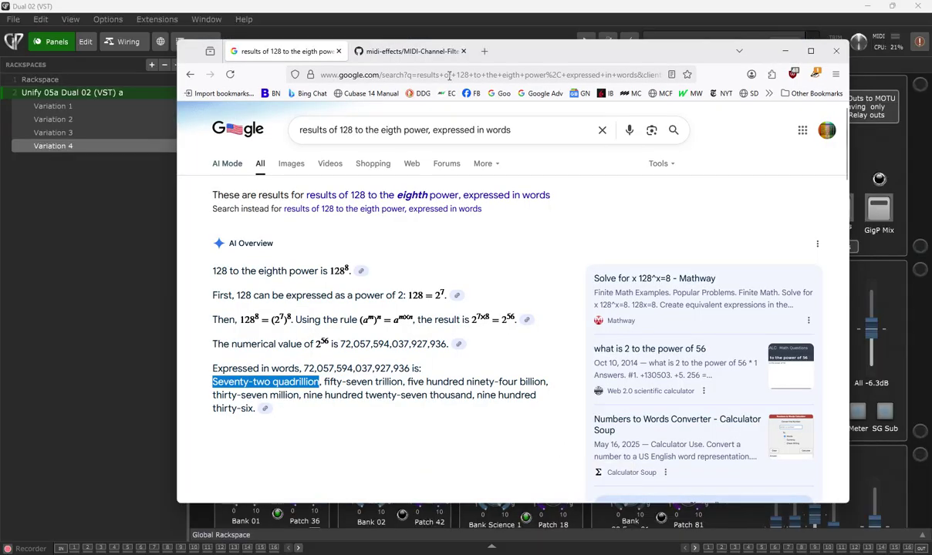
pyautogui.click(406, 50)
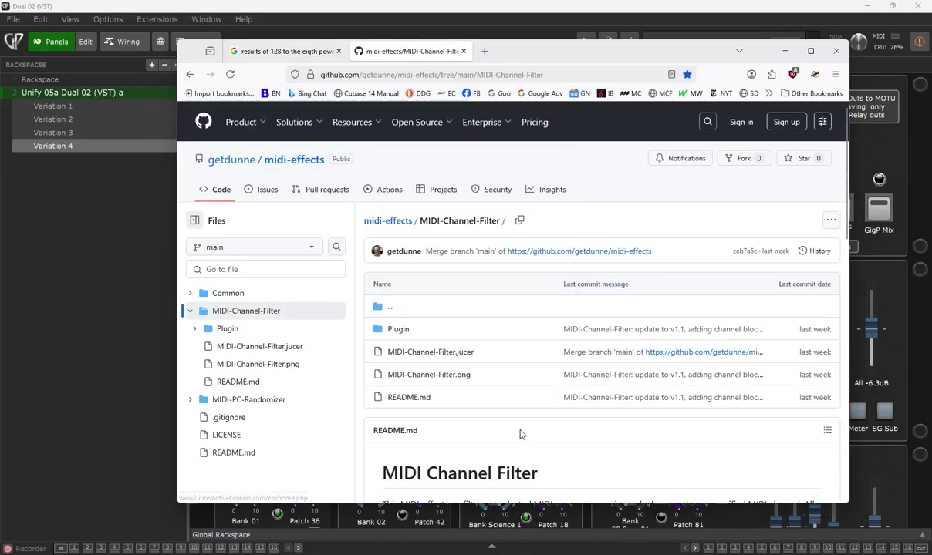
pyautogui.scroll(-12, 498, 322)
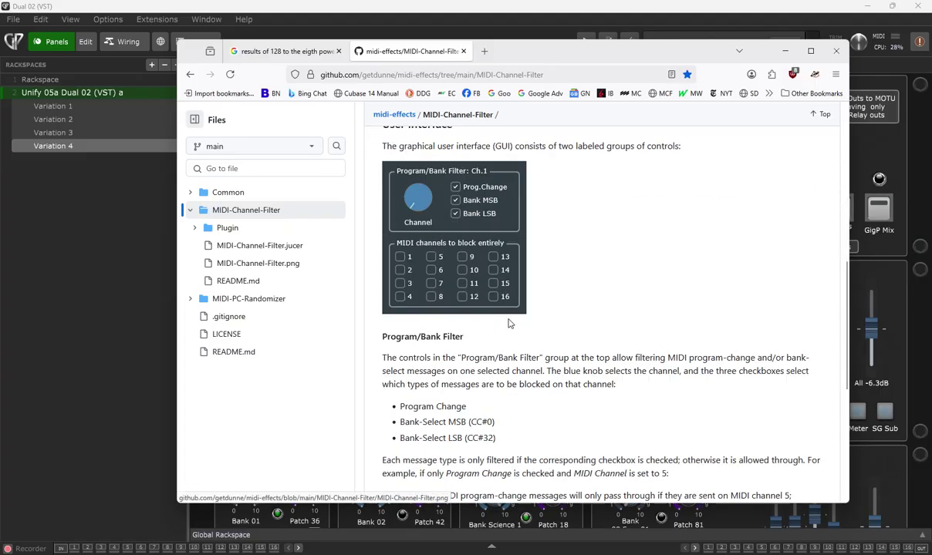
pyautogui.scroll(12, 509, 324)
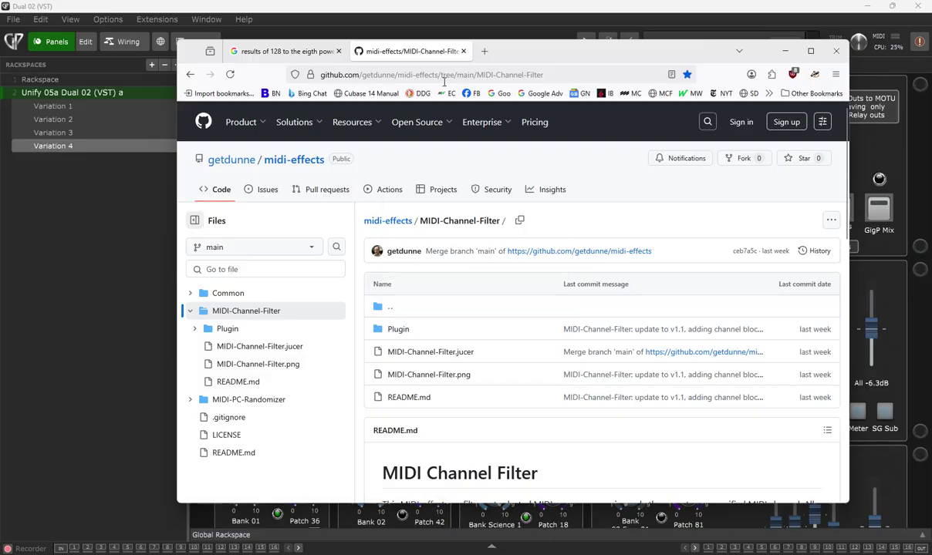
pyautogui.moveTo(328, 52)
pyautogui.click(786, 53)
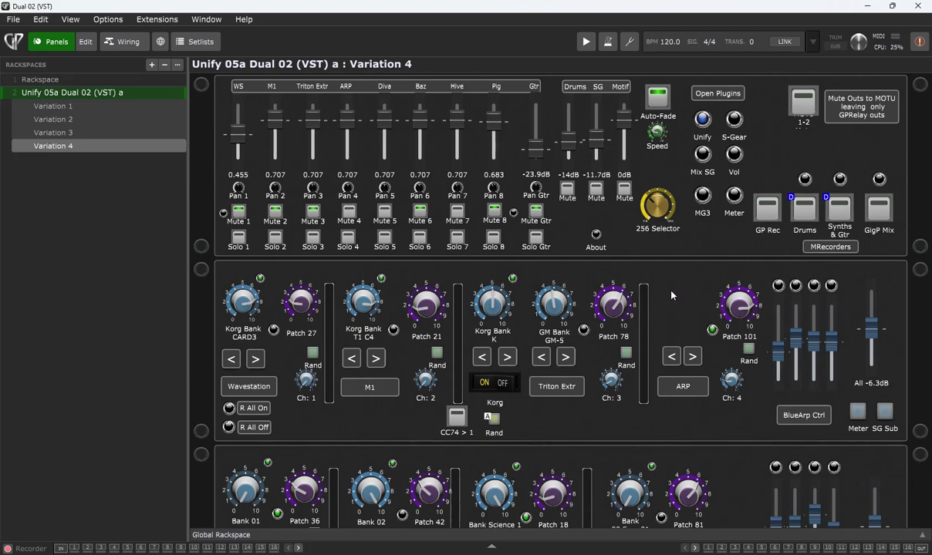
# Randomize the Hive synth's bank and patch.
pyautogui.scroll(-3, 674, 298)
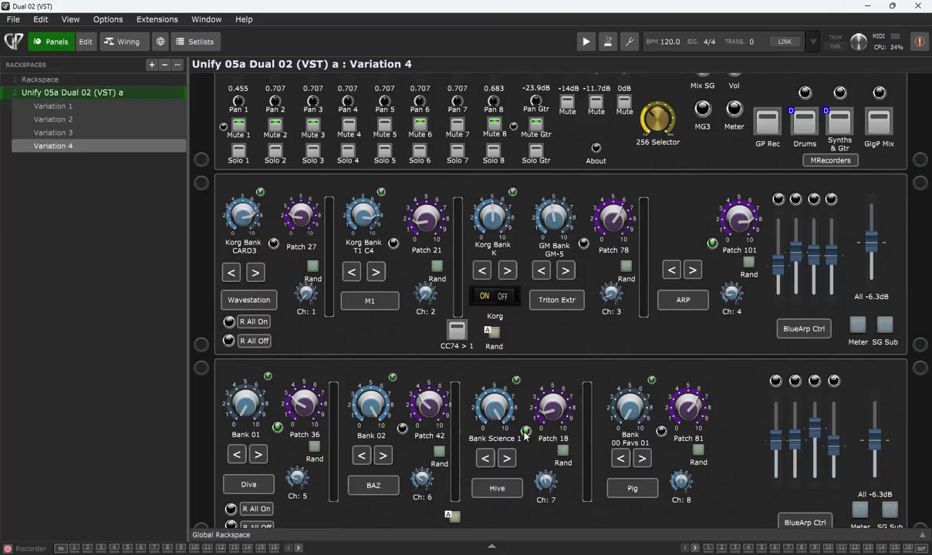
pyautogui.click(562, 454)
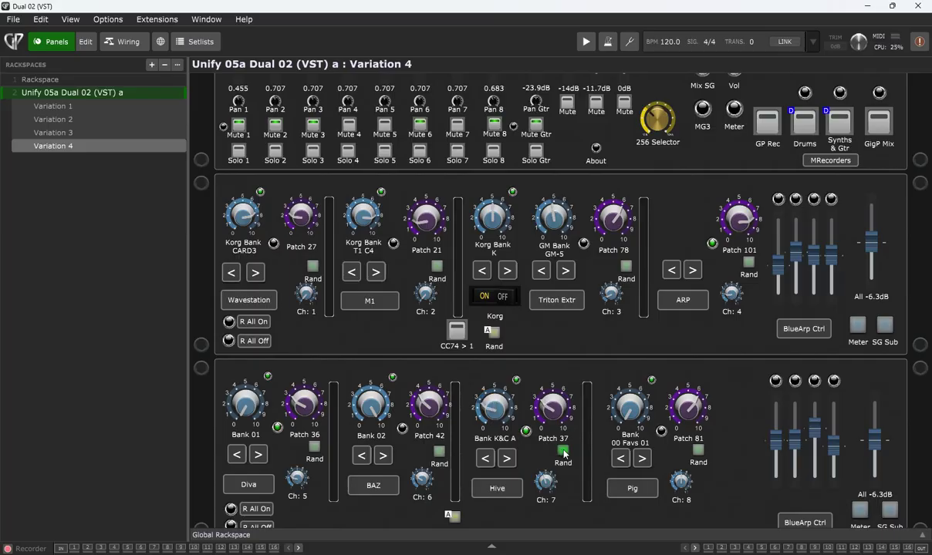
pyautogui.click(526, 430)
# Randomize the ARP patch several times and randomize the M1 bank and patch once.
pyautogui.click(747, 265)
pyautogui.click(746, 265)
pyautogui.click(746, 265)
pyautogui.click(746, 264)
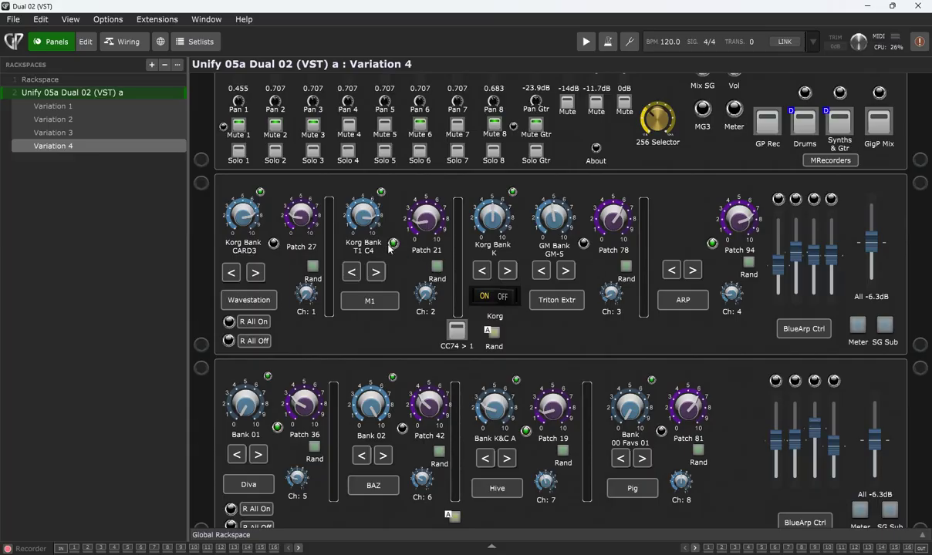
pyautogui.click(435, 267)
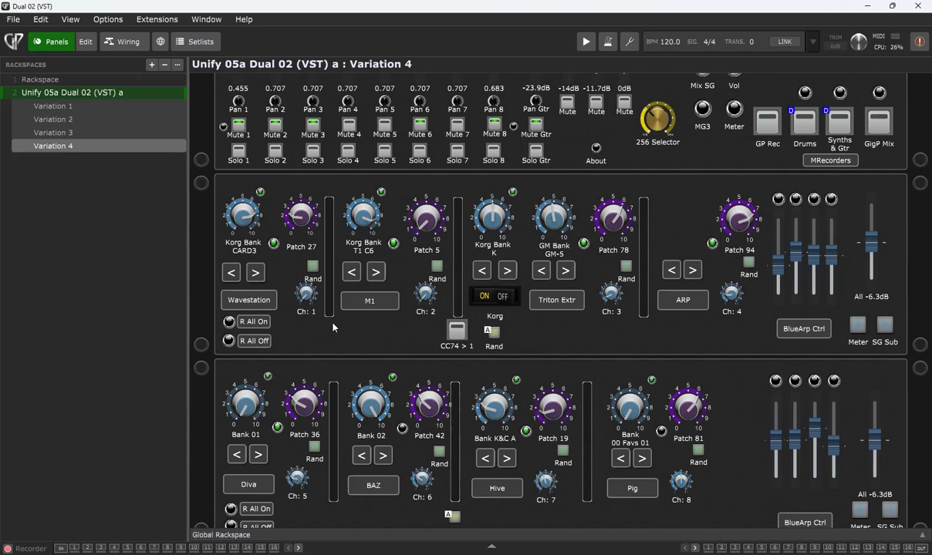
# Enable randomization for all synths in the Diva row and repeatedly randomize the banks and patches of all eight synths together.
pyautogui.click(236, 515)
pyautogui.click(494, 333)
pyautogui.click(495, 333)
pyautogui.click(494, 332)
pyautogui.click(494, 332)
pyautogui.click(494, 332)
pyautogui.click(494, 333)
pyautogui.click(494, 332)
pyautogui.click(494, 332)
pyautogui.click(495, 332)
pyautogui.click(494, 332)
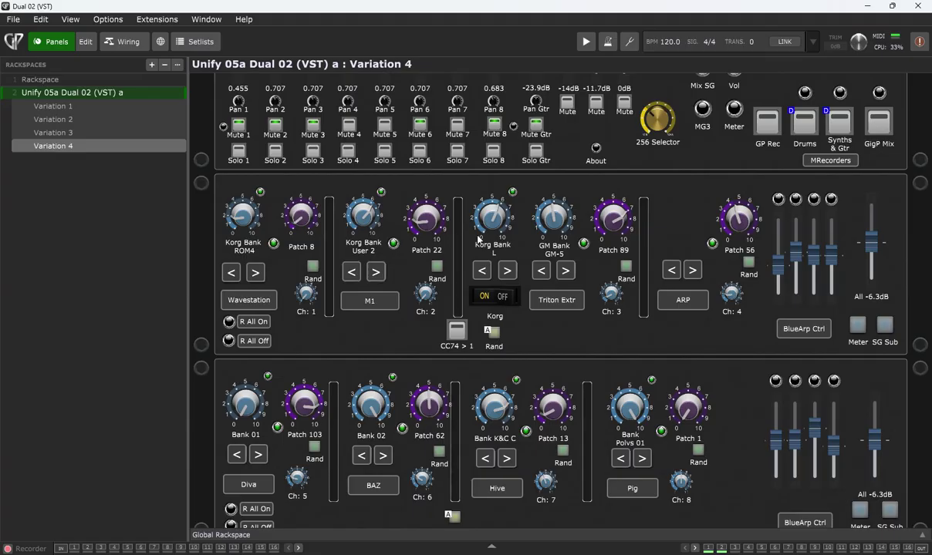
pyautogui.click(495, 333)
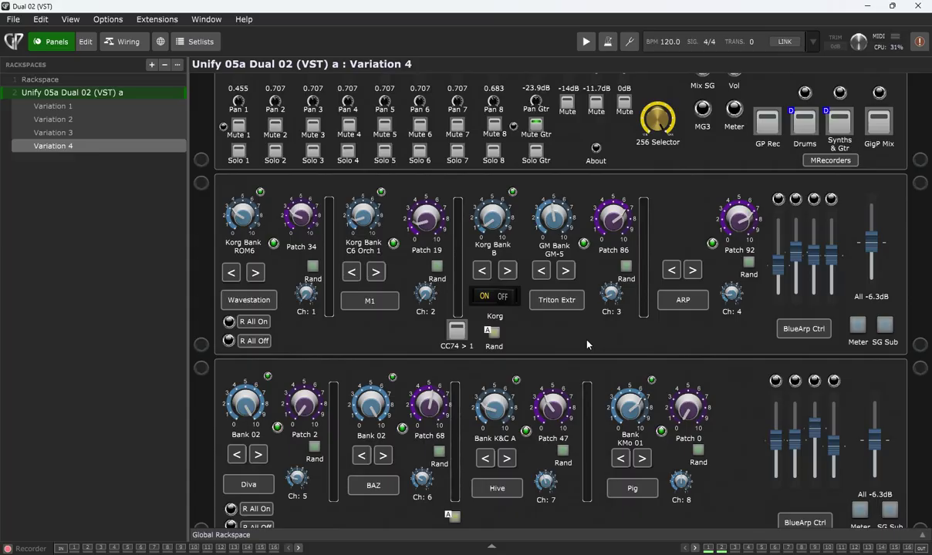
pyautogui.click(494, 333)
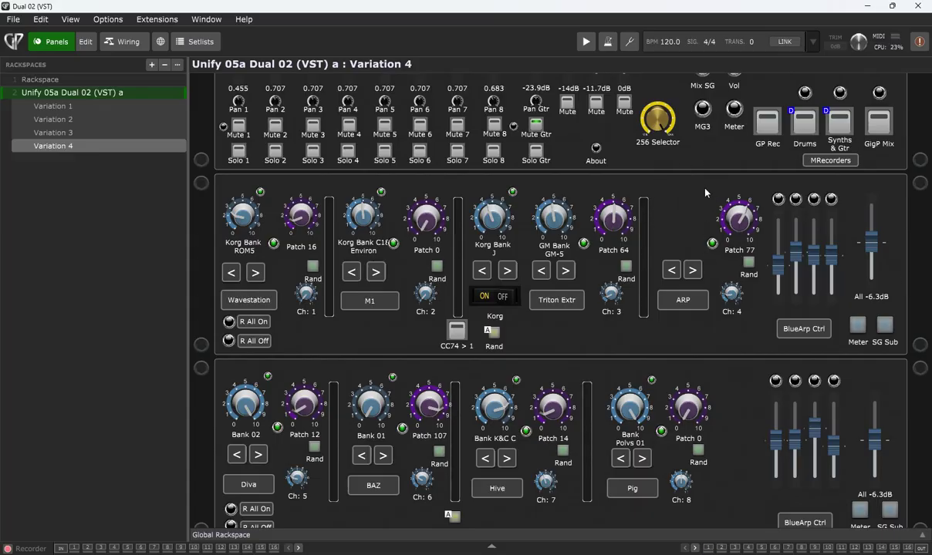
# Turn the 256 Selector through several mute combinations, ending with synths 4, 7 and 8 muted.
pyautogui.scroll(2, 693, 147)
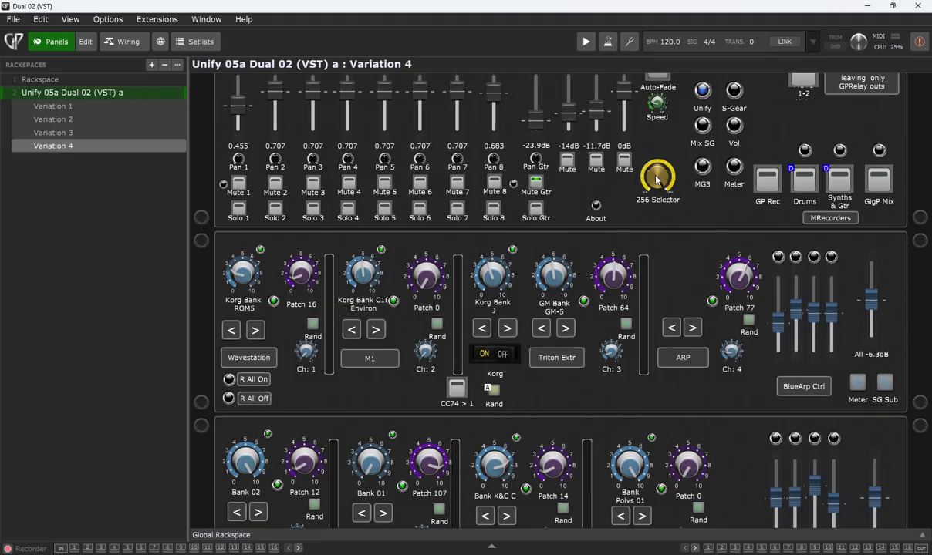
pyautogui.moveTo(657, 179); pyautogui.dragTo(660, 237)
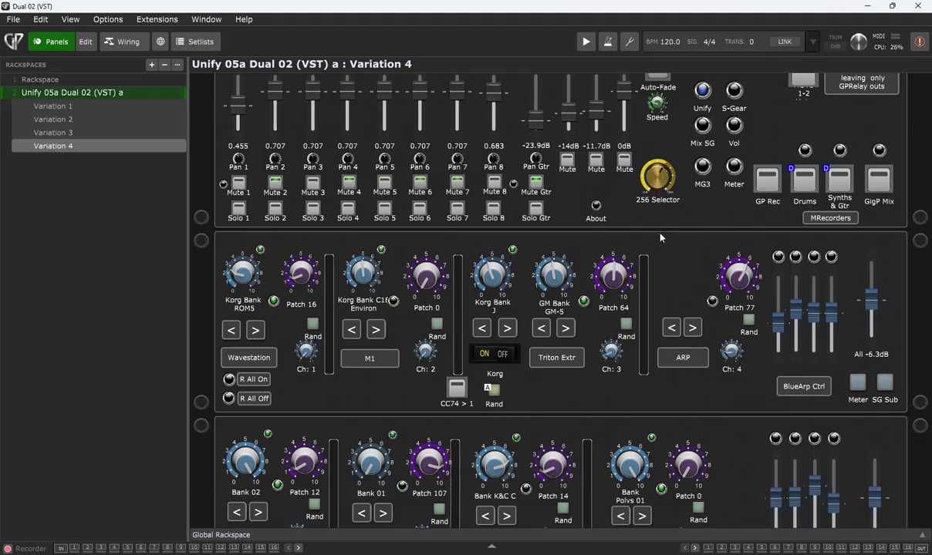
pyautogui.moveTo(660, 238); pyautogui.dragTo(659, 259)
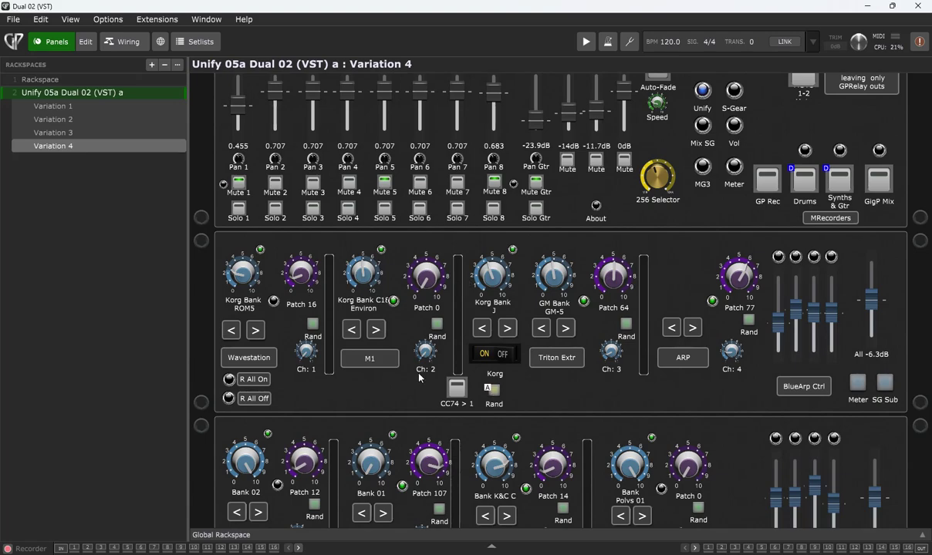
pyautogui.scroll(3, 659, 180)
pyautogui.scroll(5, 660, 180)
pyautogui.scroll(4, 656, 189)
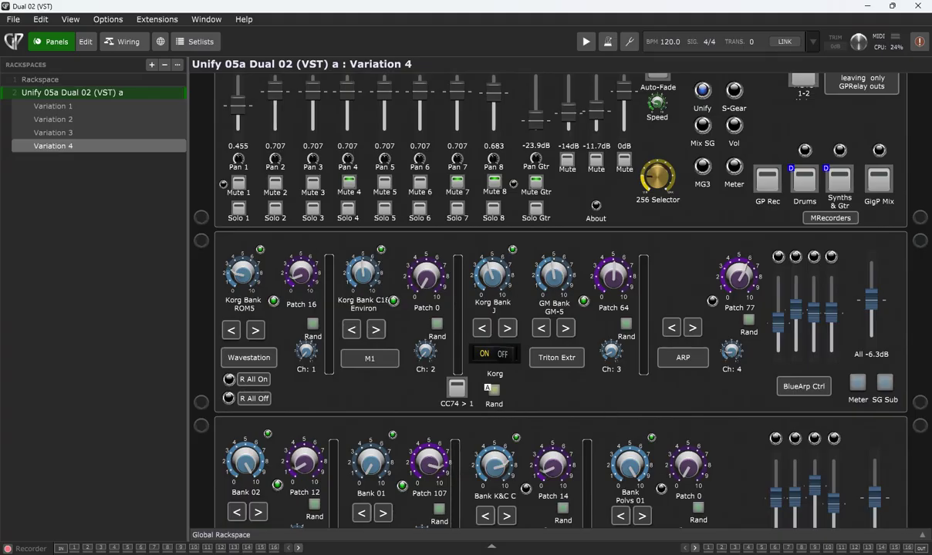
# Switch to Firefox, read the Google result for 128 to the eighth power in words, and minimize the browser.
pyautogui.moveTo(601, 553)
pyautogui.moveTo(675, 554)
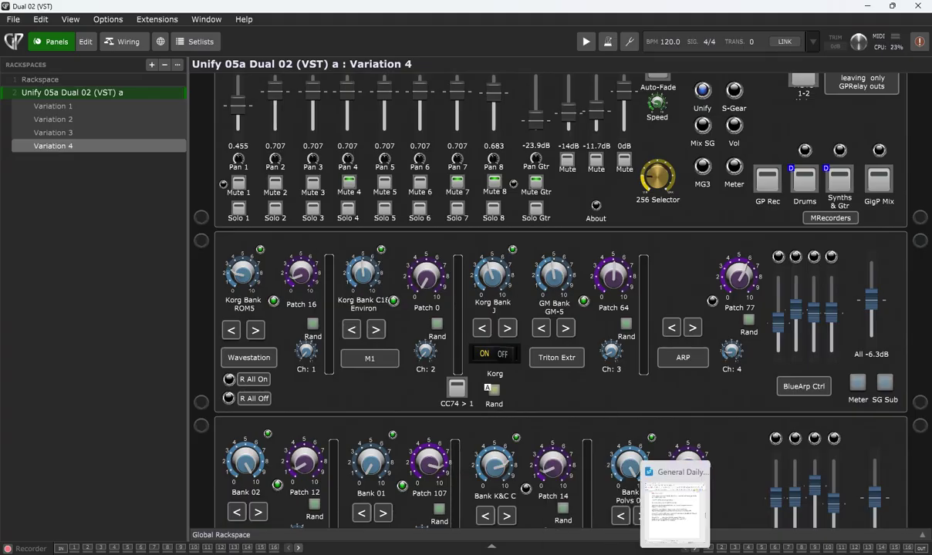
pyautogui.moveTo(528, 554)
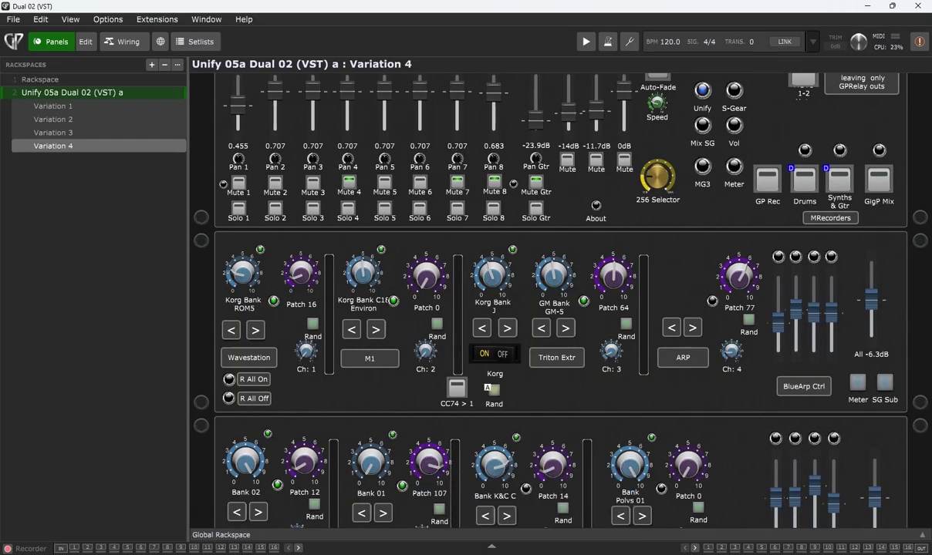
pyautogui.click(629, 505)
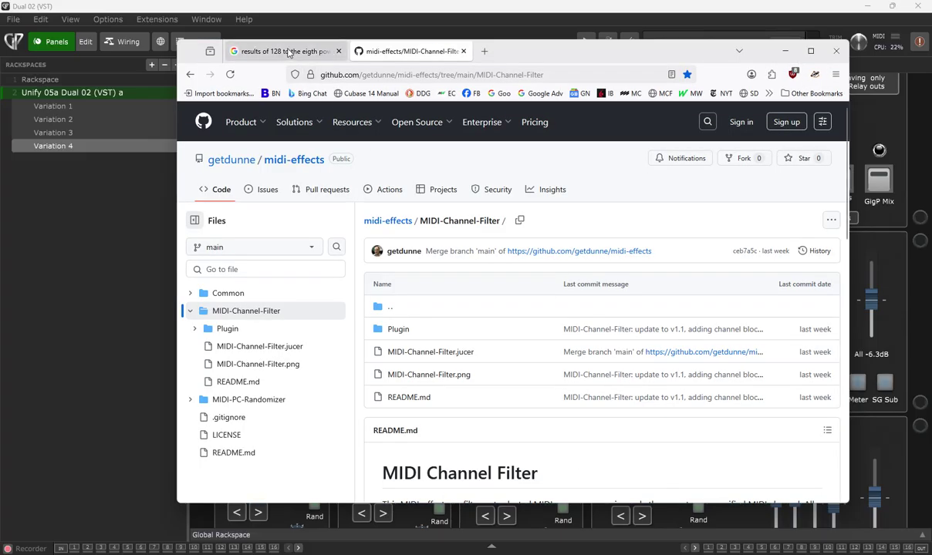
pyautogui.click(290, 52)
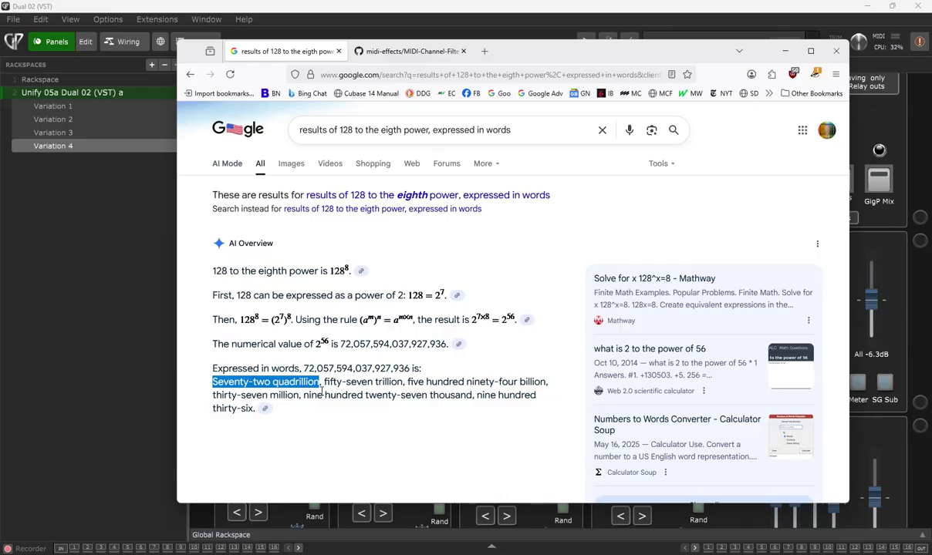
pyautogui.click(785, 51)
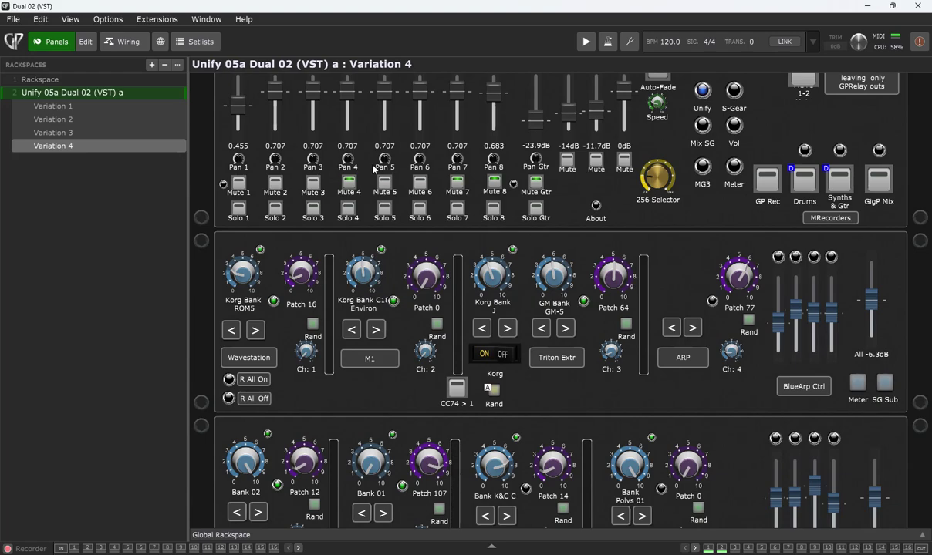
# Lower the Triton Extr channel volume to 0.475.
pyautogui.scroll(-4, 309, 108)
pyautogui.scroll(-6, 316, 117)
pyautogui.scroll(2, 202, 133)
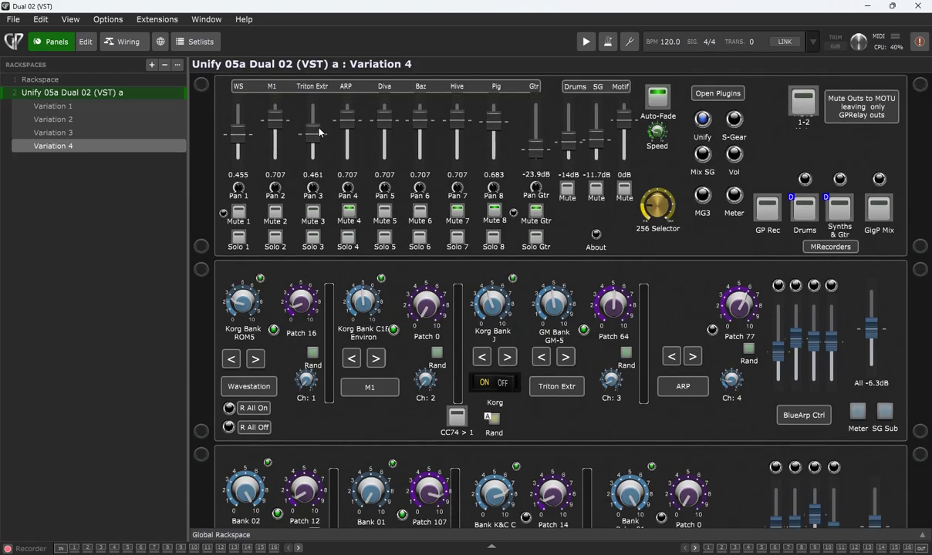
pyautogui.scroll(-1, 313, 136)
pyautogui.scroll(1, 313, 137)
# Inspect the layer mutes and levels in the Unify plugin window and reveal both synth rows of the panel.
pyautogui.doubleClick(554, 159)
pyautogui.moveTo(473, 44); pyautogui.dragTo(84, 44)
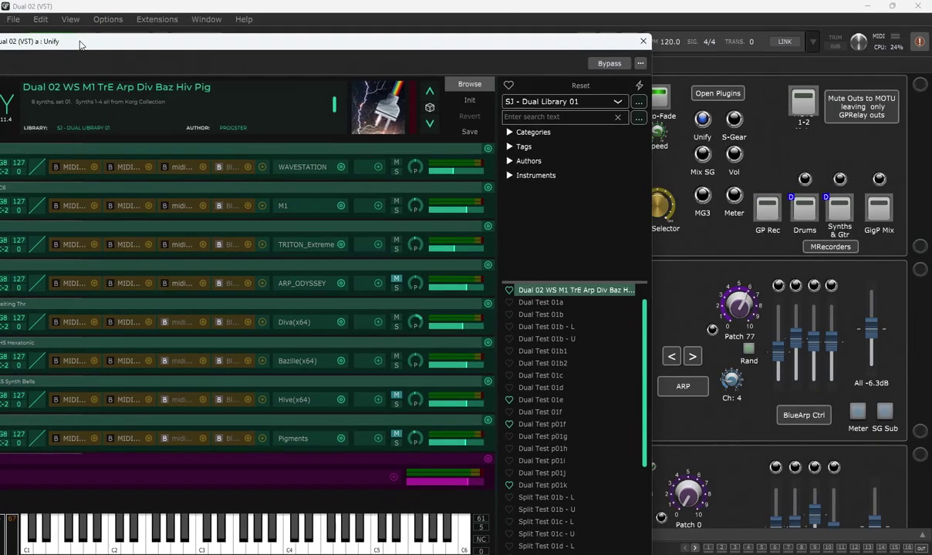
pyautogui.click(664, 116)
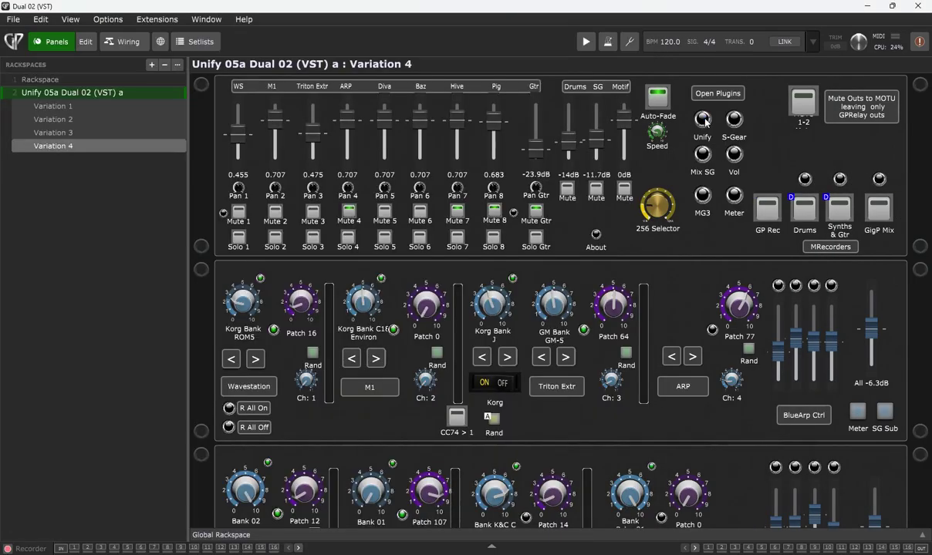
pyautogui.click(702, 120)
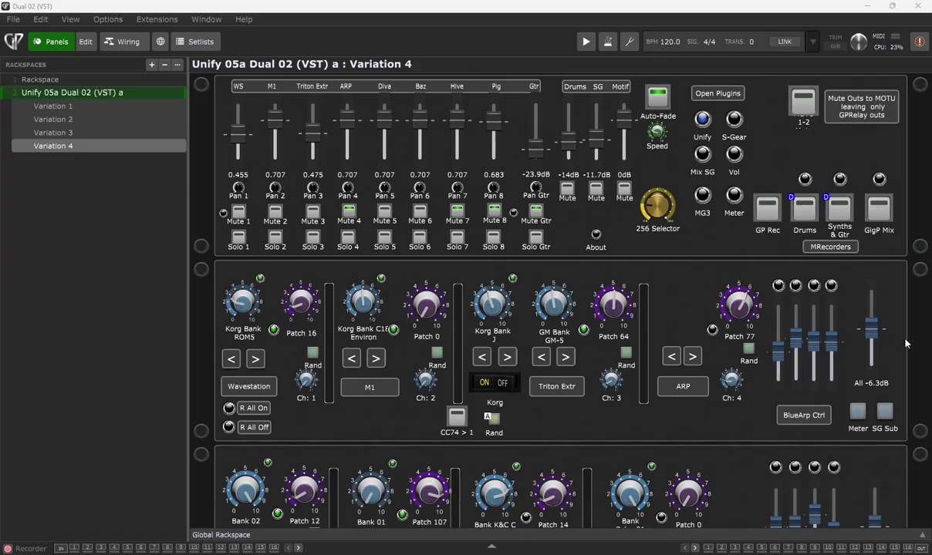
pyautogui.scroll(-1, 860, 324)
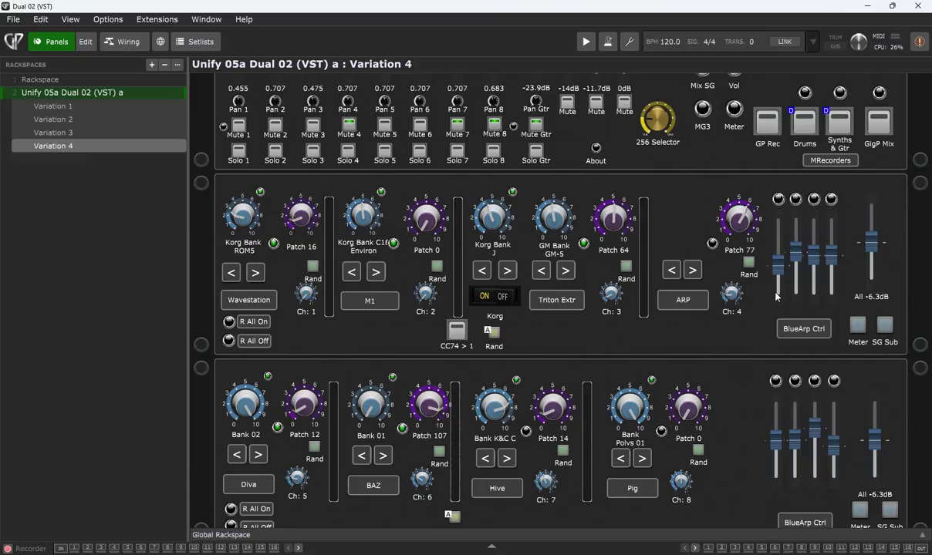
# Examine the Unify plugin window's patch-saving metadata dialog and the preset management options, and close the window without saving.
pyautogui.moveTo(794, 226); pyautogui.dragTo(793, 295)
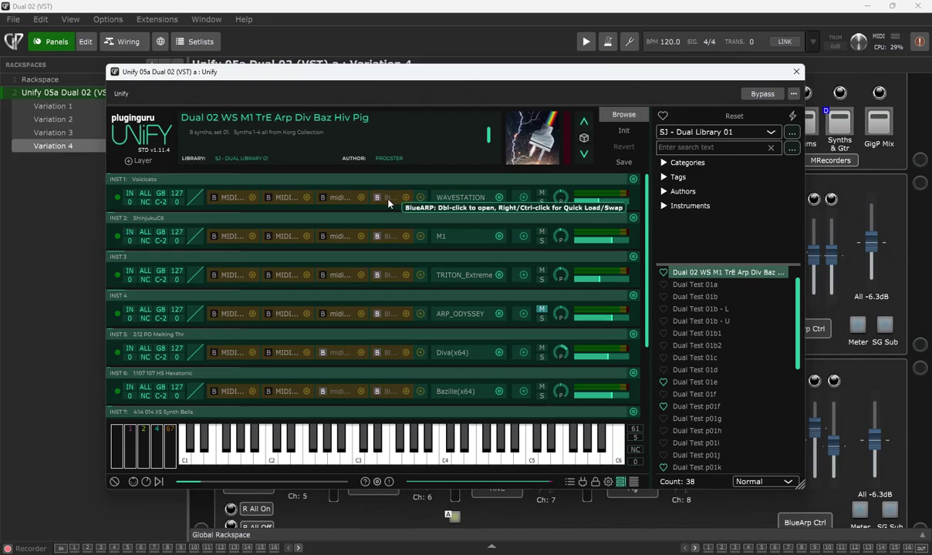
pyautogui.moveTo(423, 73); pyautogui.dragTo(931, 72)
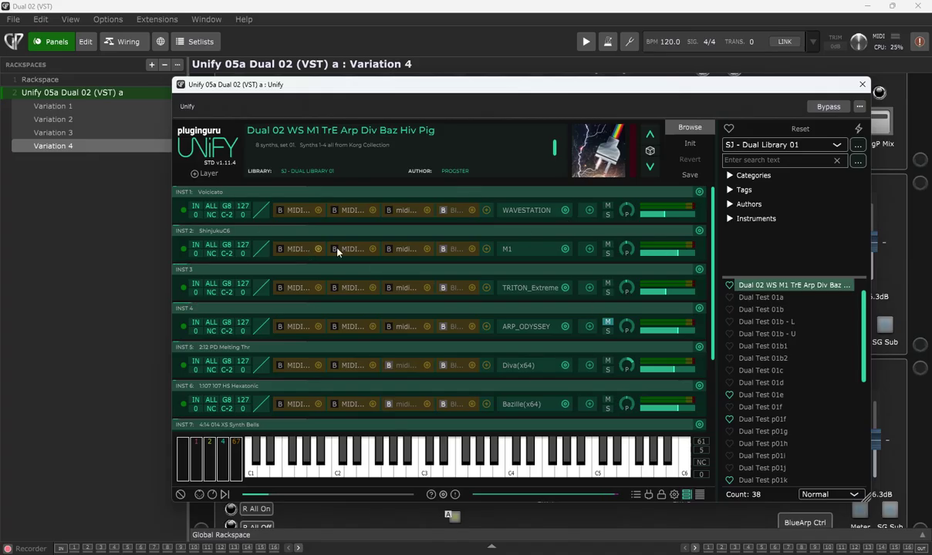
pyautogui.click(687, 176)
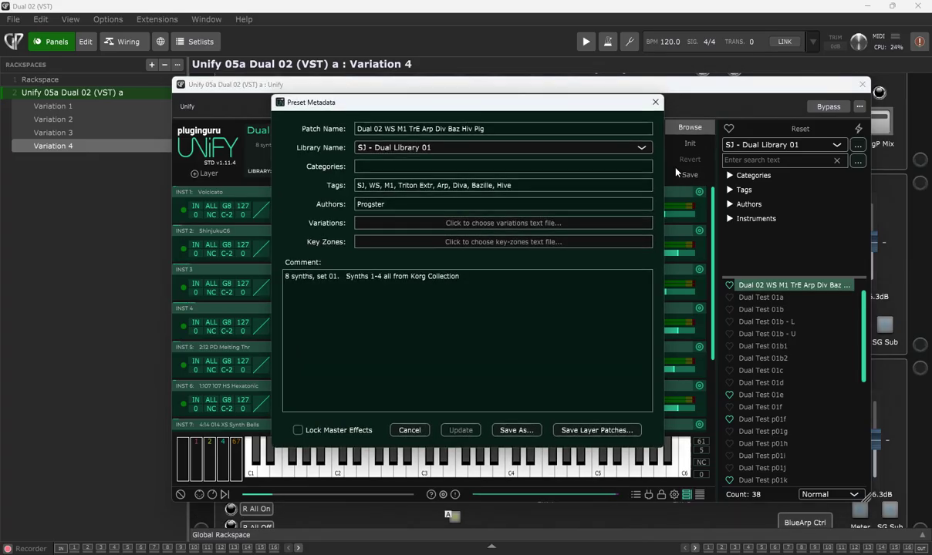
pyautogui.click(654, 103)
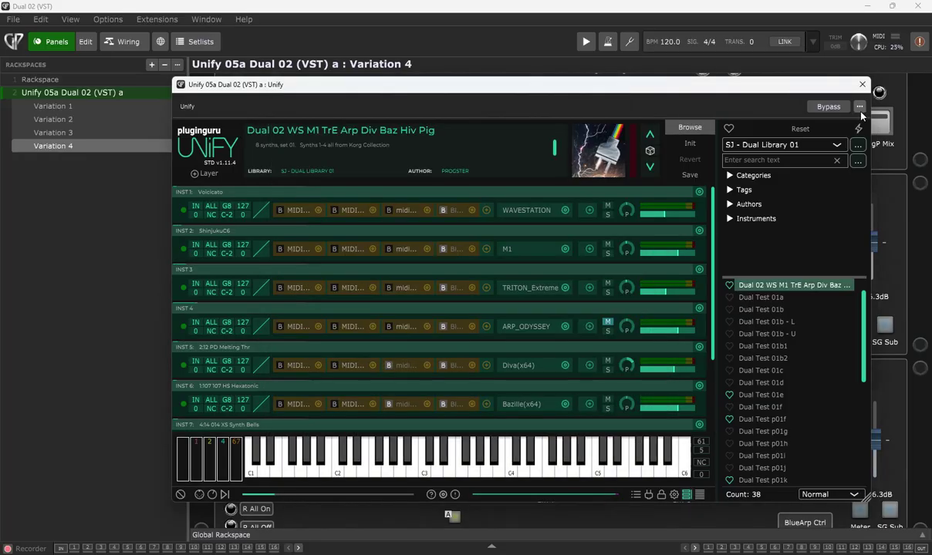
pyautogui.click(859, 107)
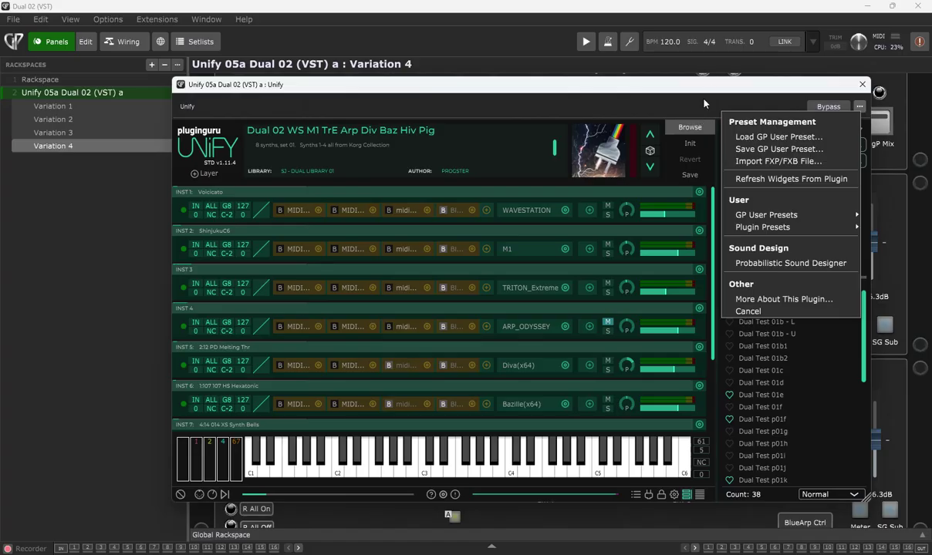
pyautogui.moveTo(711, 91); pyautogui.dragTo(931, 91)
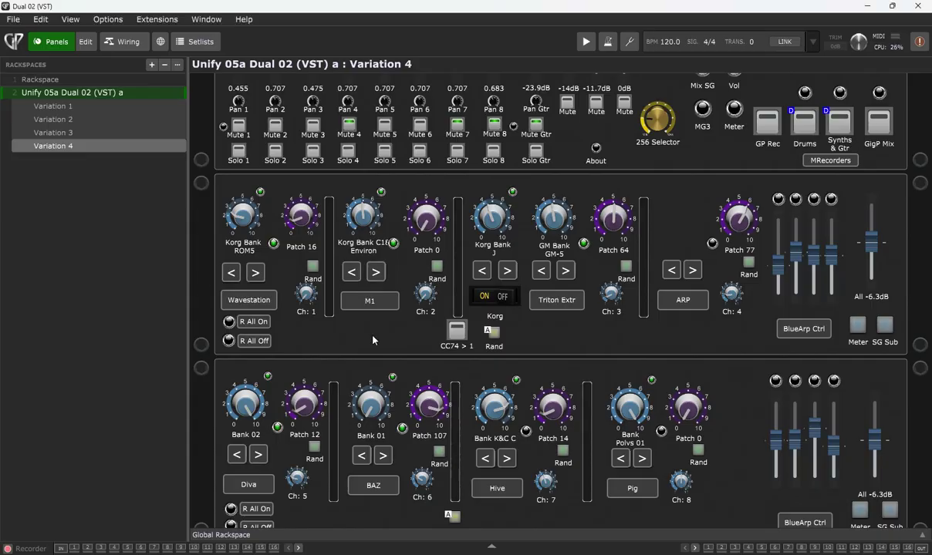
# View the rackspace's wiring with the synth selectors feeding Unify and return to the panels.
pyautogui.click(124, 42)
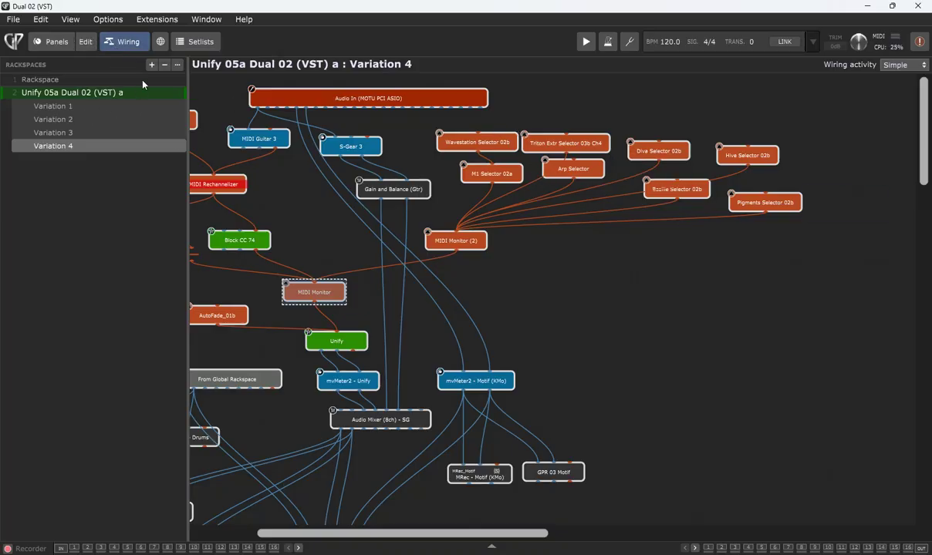
pyautogui.click(41, 43)
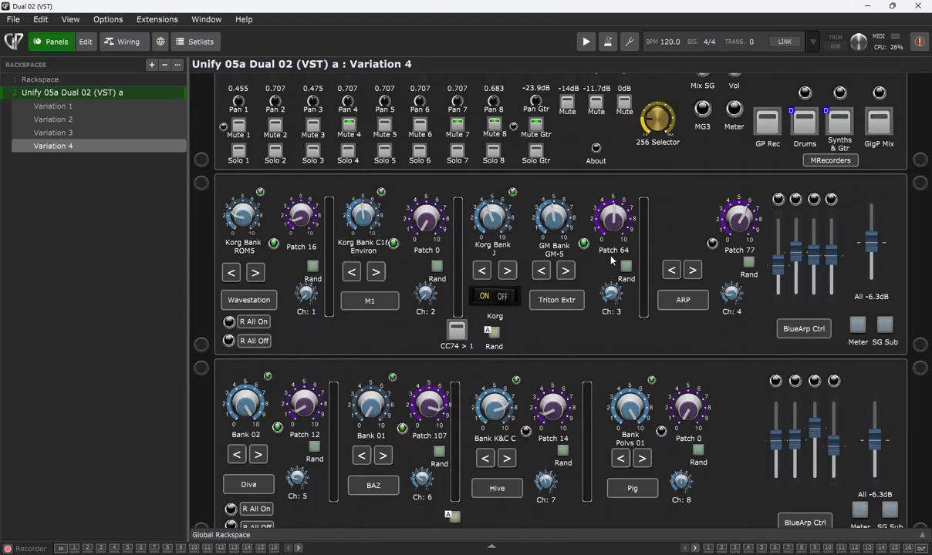